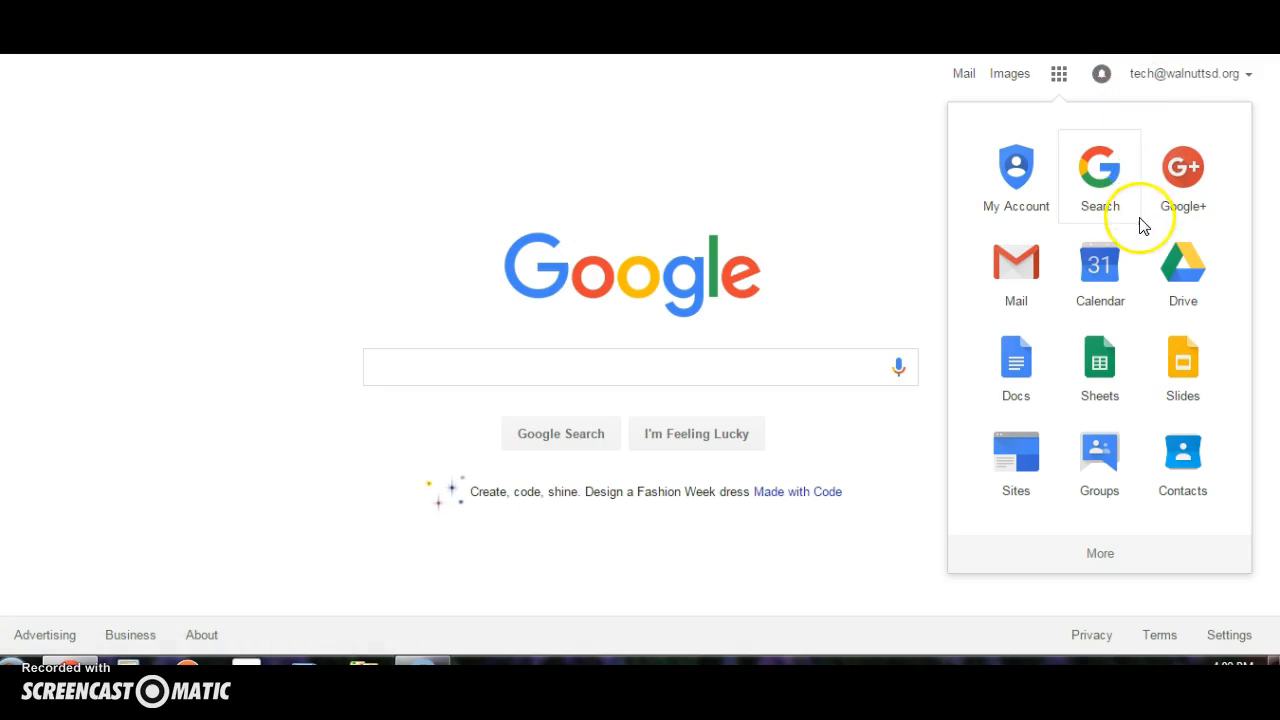
# Open Google Drive and create a new blank Google Docs document.
pyautogui.click(1177, 278)
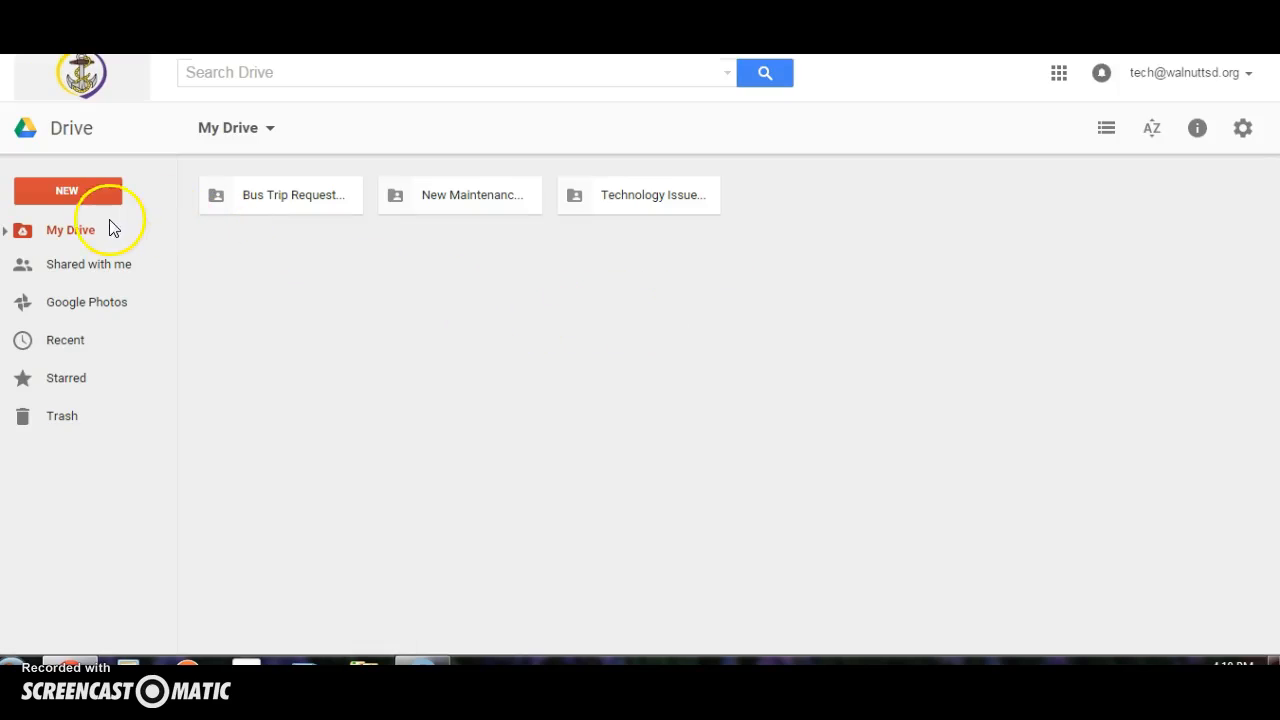
pyautogui.click(86, 194)
pyautogui.click(100, 357)
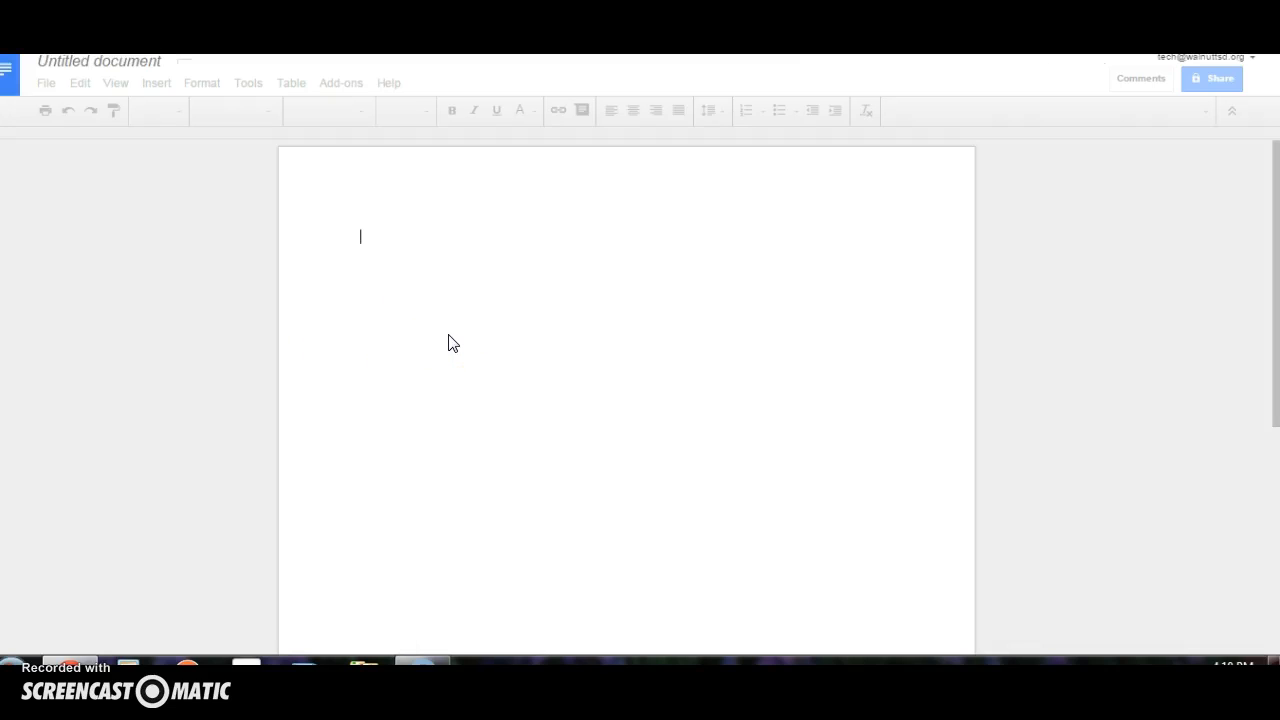
pyautogui.click(460, 335)
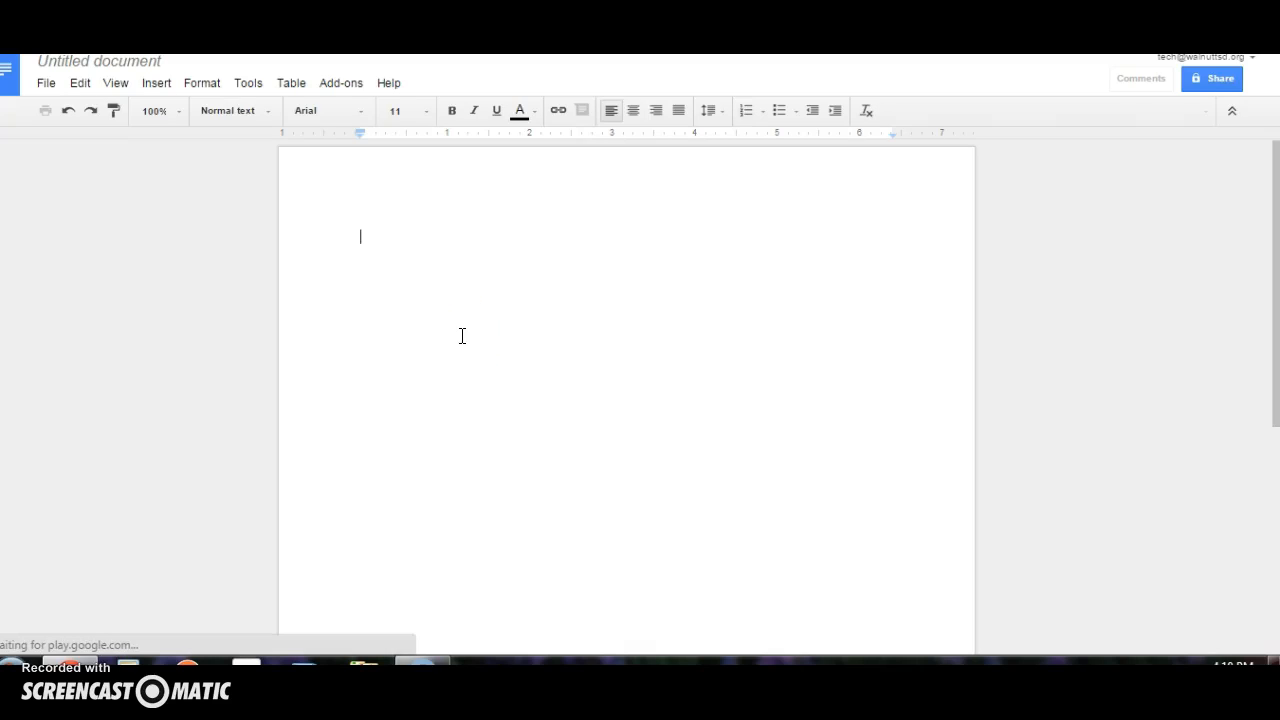
pyautogui.click(440, 306)
pyautogui.click(394, 220)
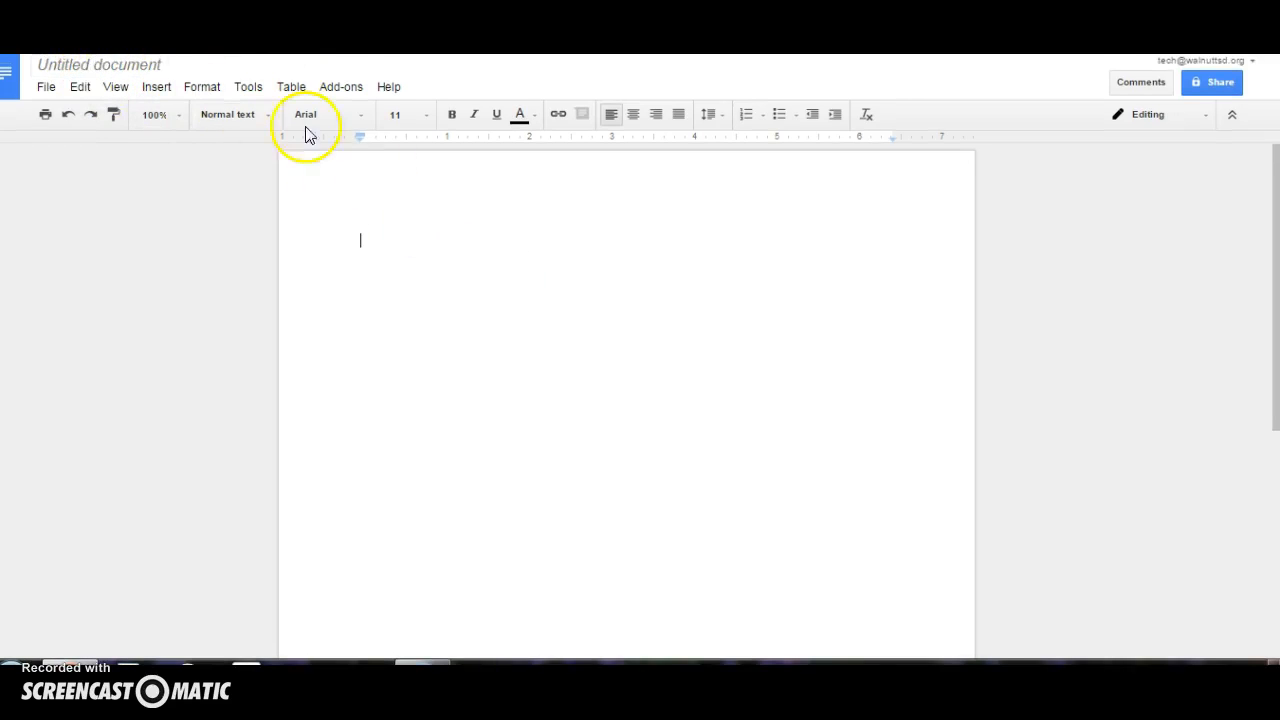
# Rename the untitled document as "Google Docs Basics" and return to the document body.
pyautogui.click(46, 87)
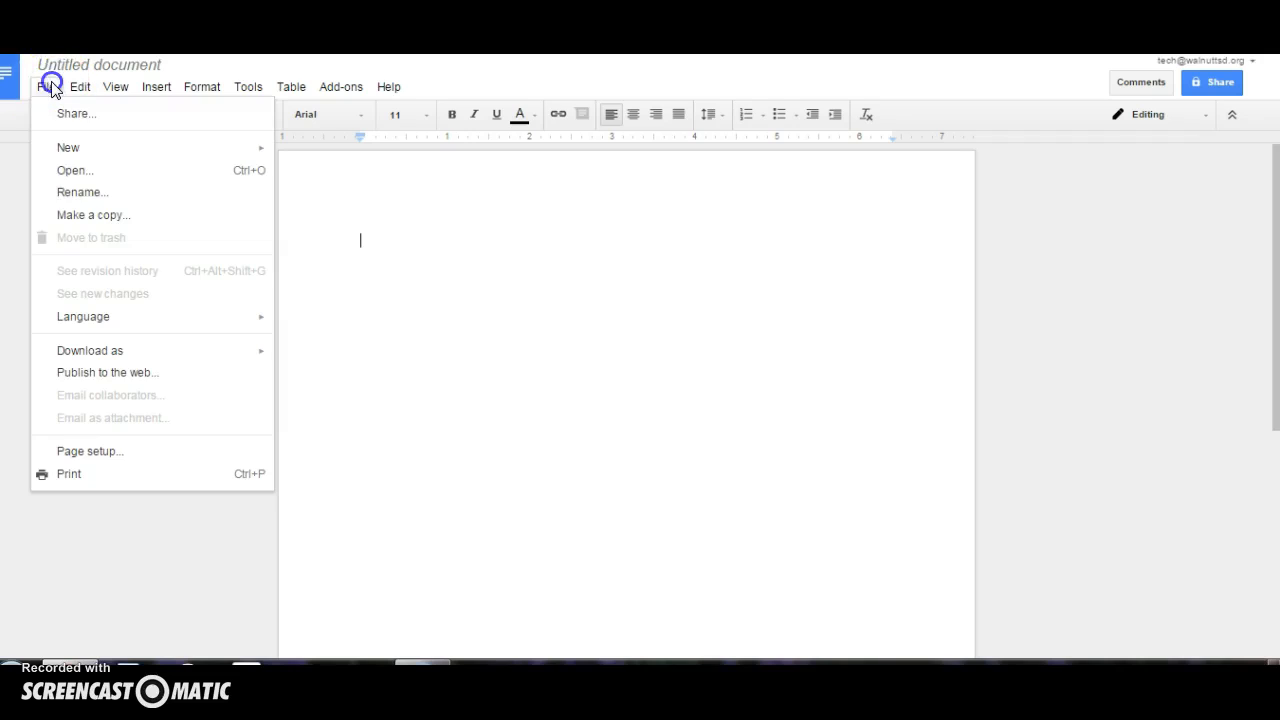
pyautogui.click(76, 191)
pyautogui.click(101, 192)
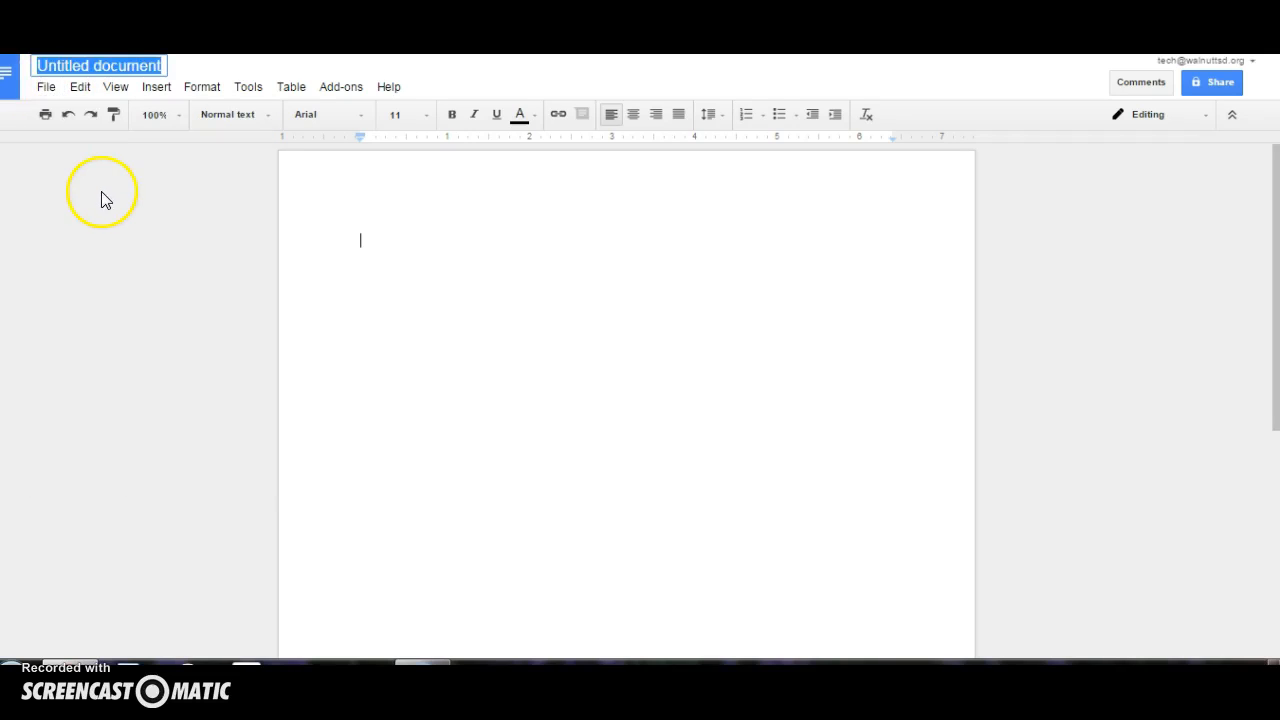
pyautogui.write('Go')
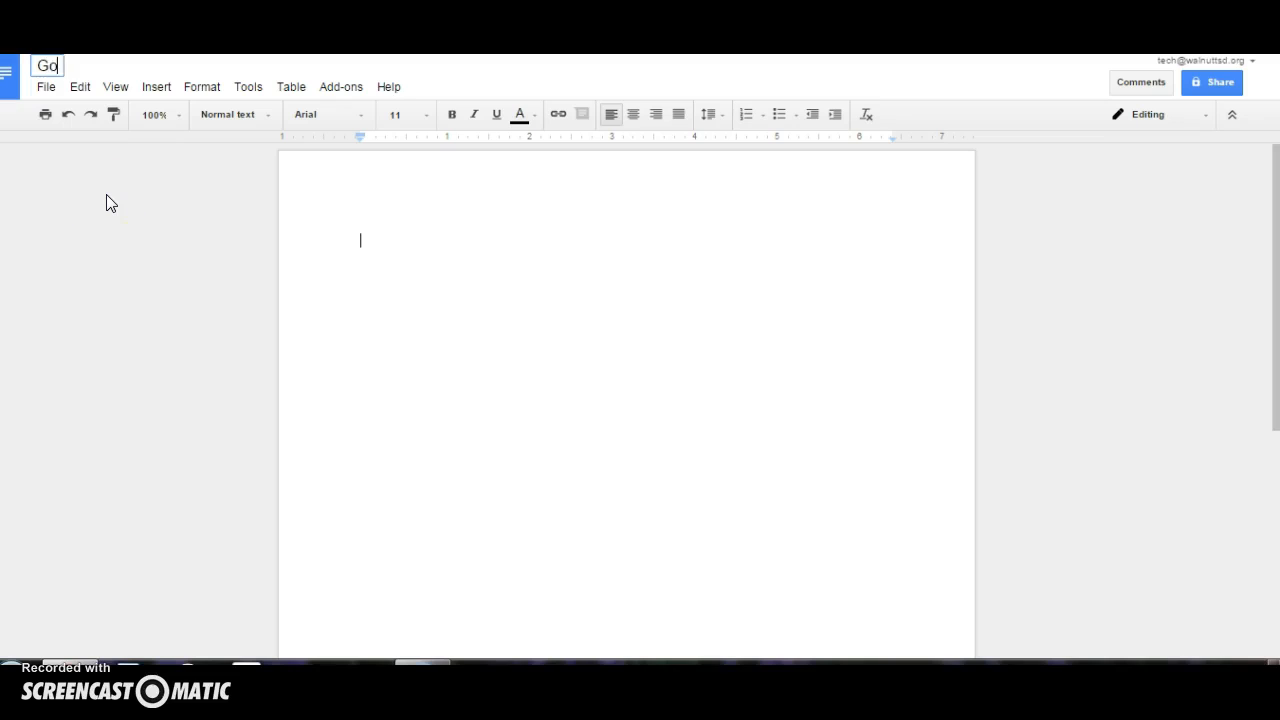
pyautogui.write('ogle Docs ')
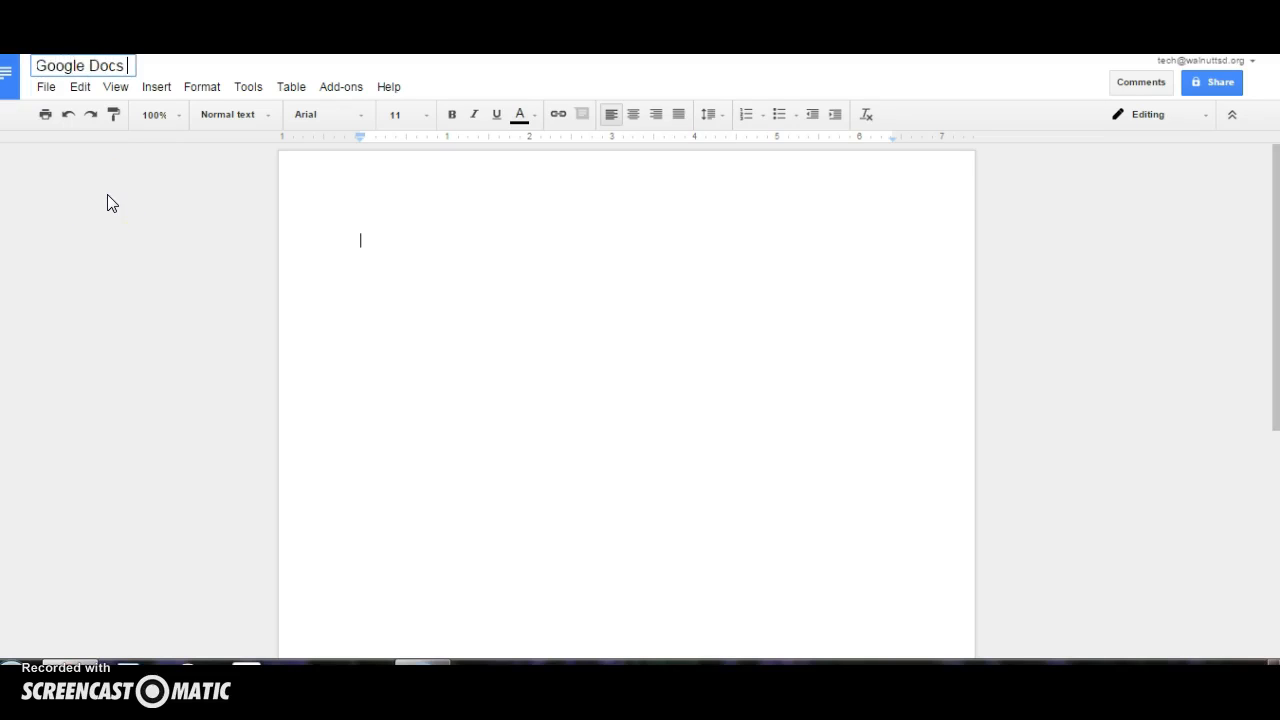
pyautogui.write('Basics')
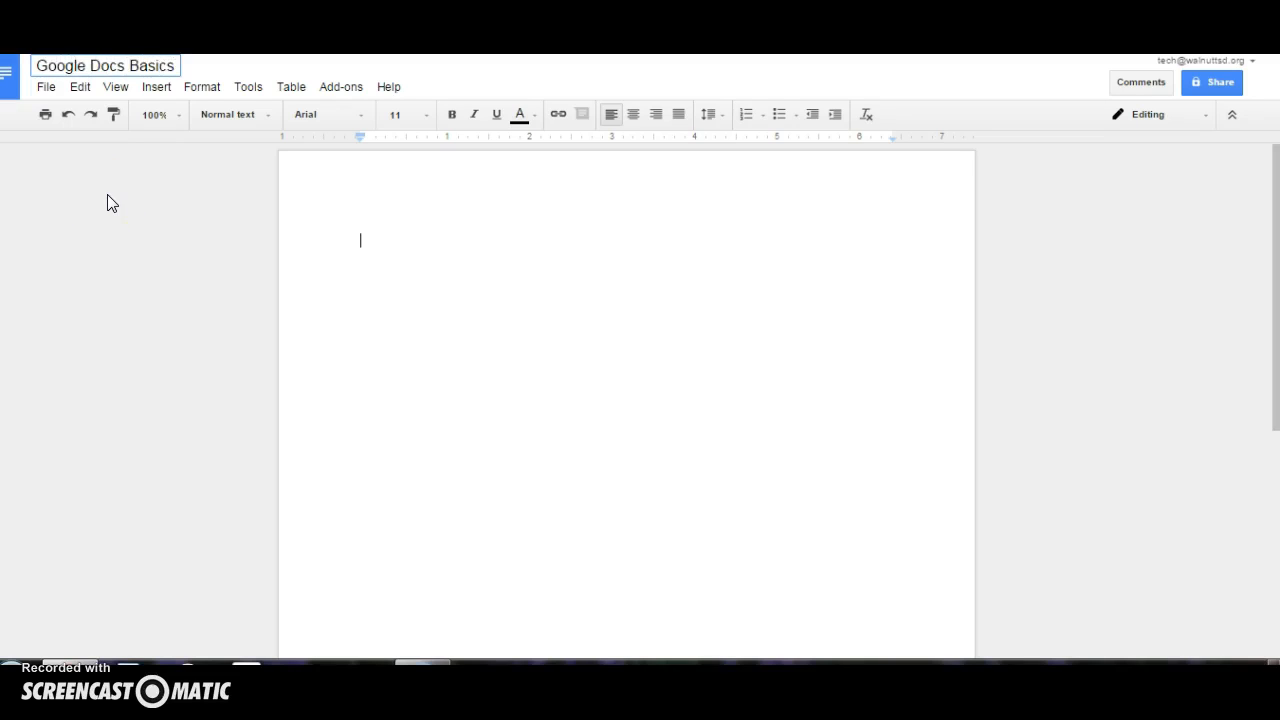
pyautogui.press('Return')
pyautogui.click(386, 240)
pyautogui.click(389, 240)
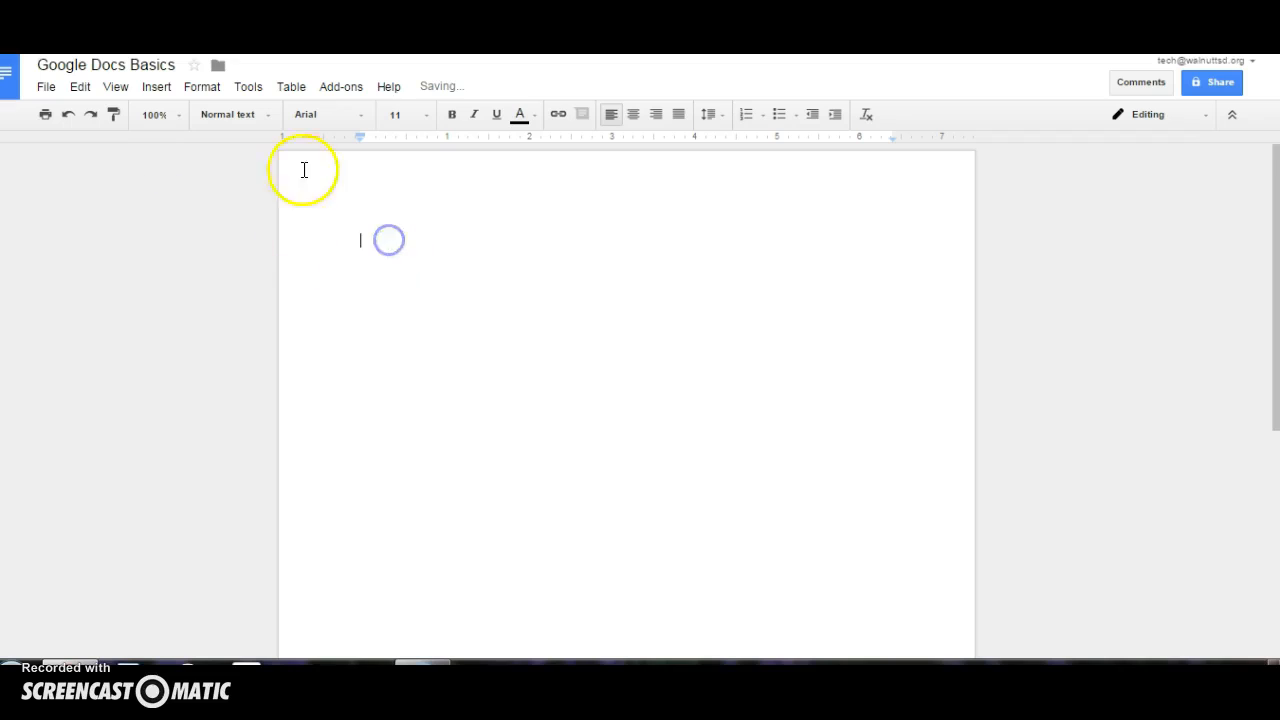
pyautogui.click(130, 69)
pyautogui.doubleClick(130, 69)
pyautogui.click(172, 67)
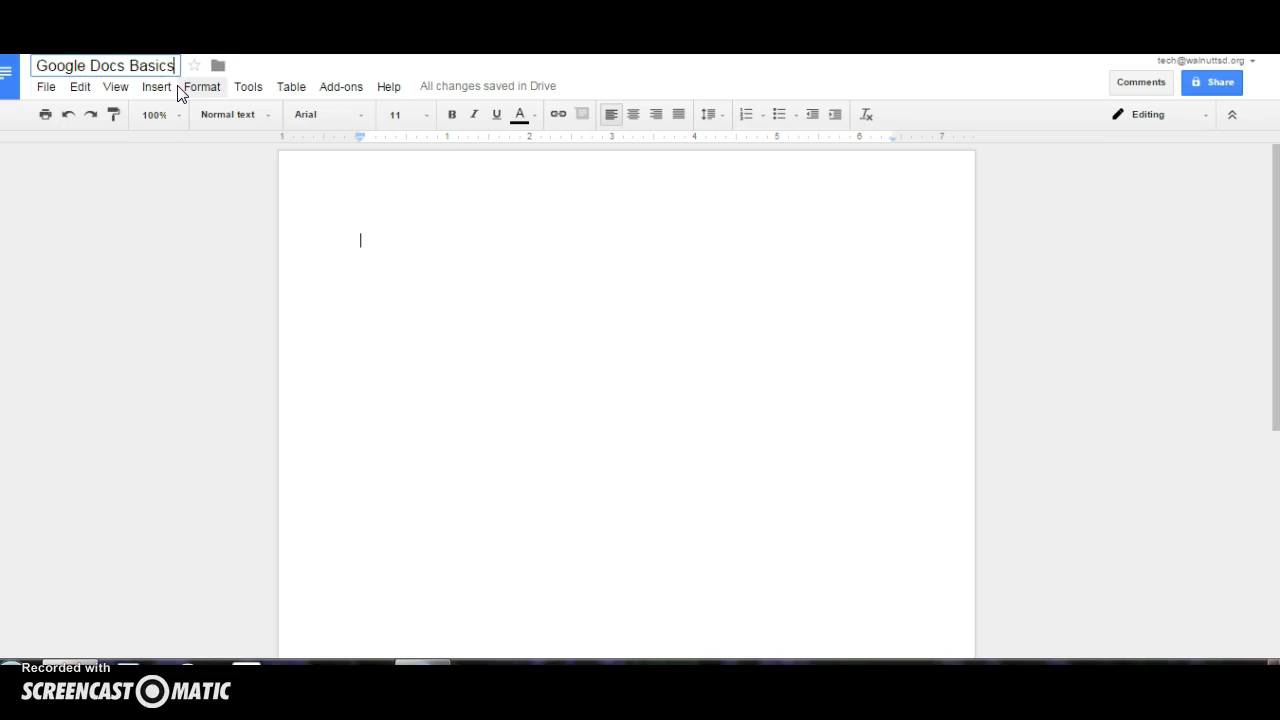
pyautogui.click(358, 236)
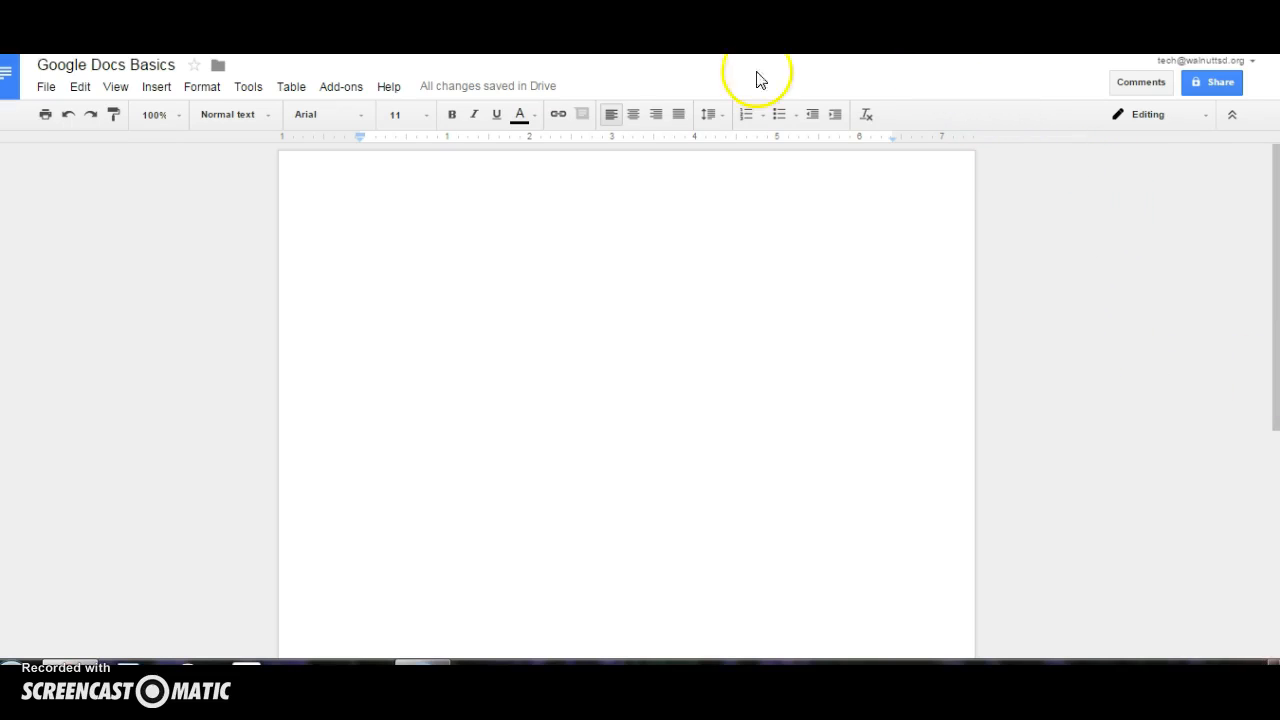
# Check the view options for zoom and search the help commands for "zoom".
pyautogui.click(115, 87)
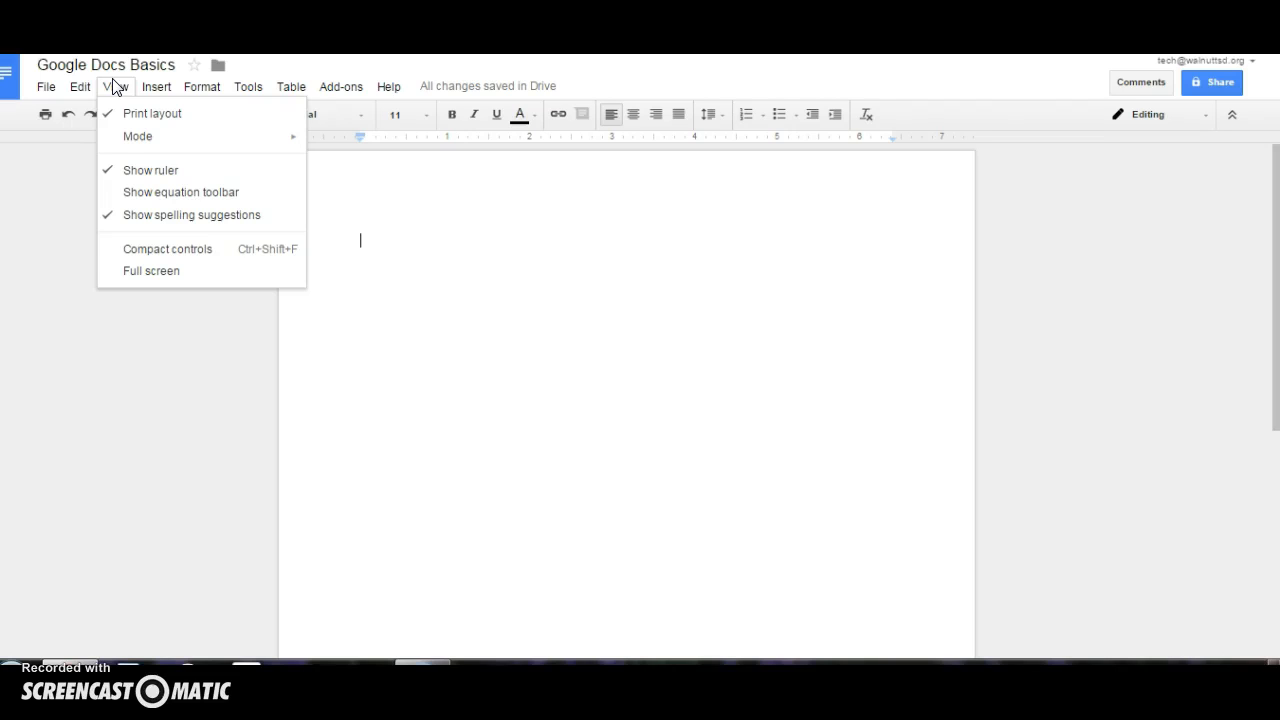
pyautogui.click(115, 87)
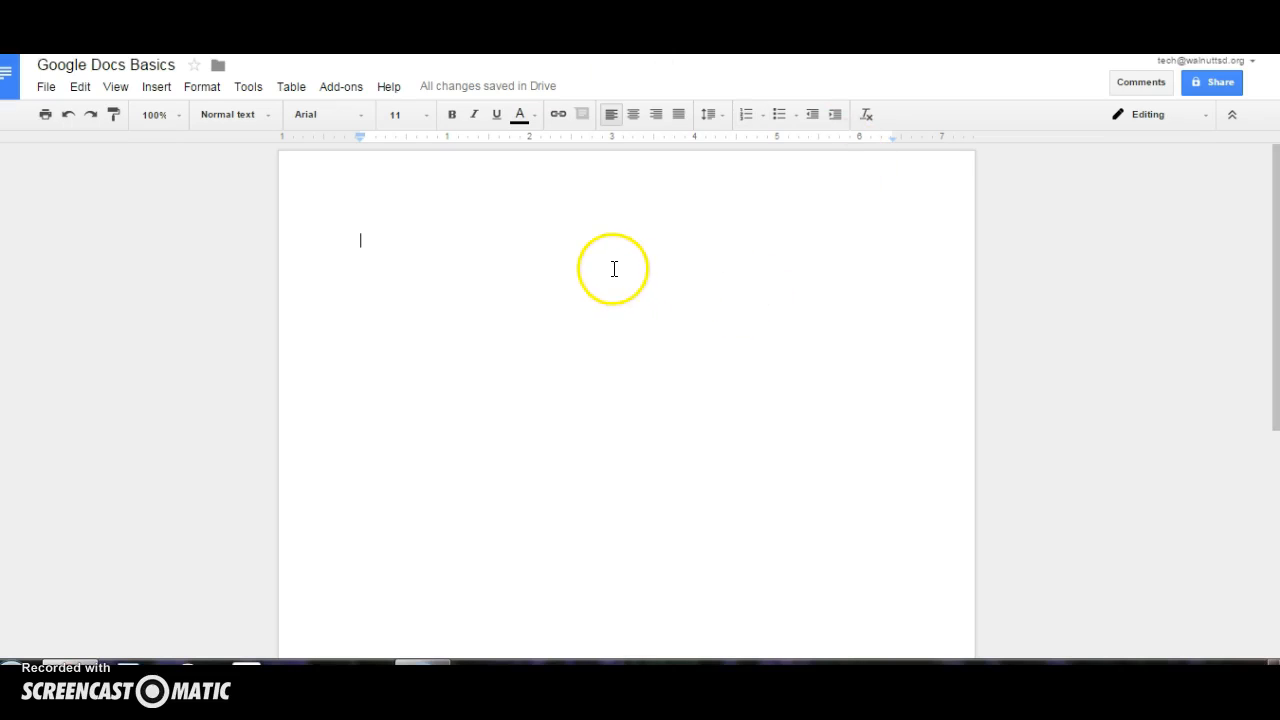
pyautogui.click(394, 86)
pyautogui.click(417, 116)
pyautogui.write('zoom')
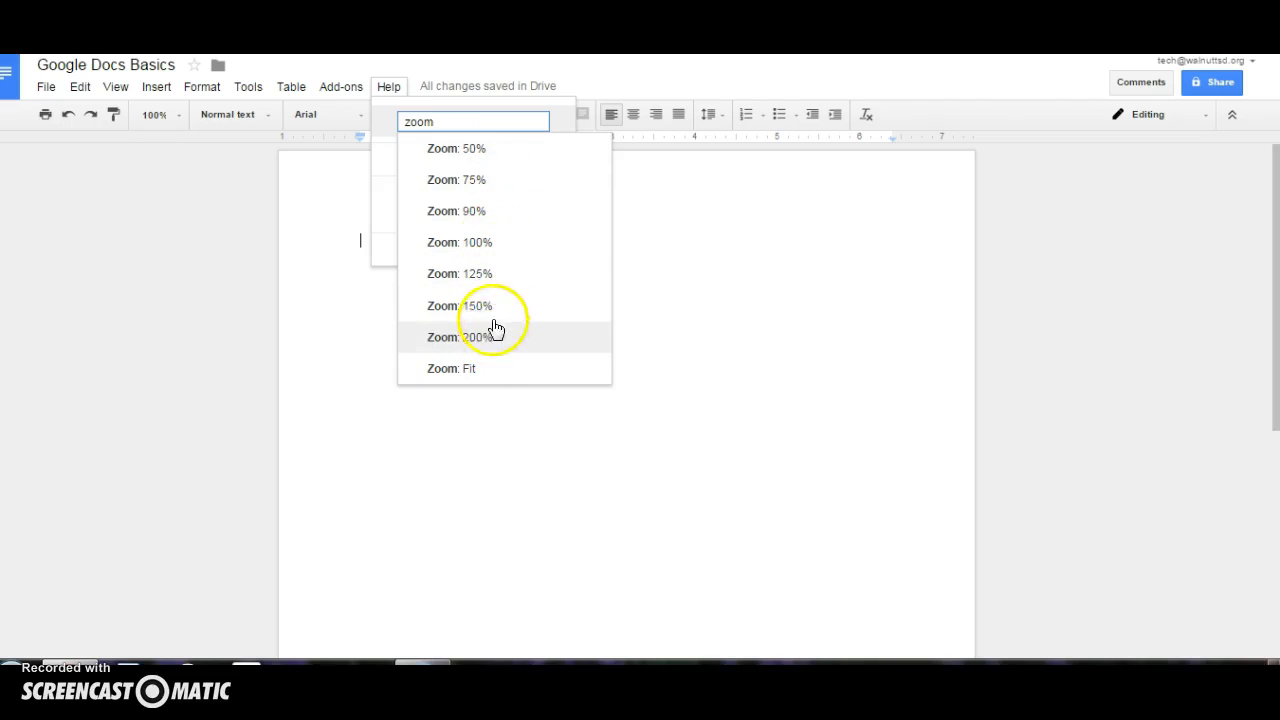
pyautogui.click(652, 209)
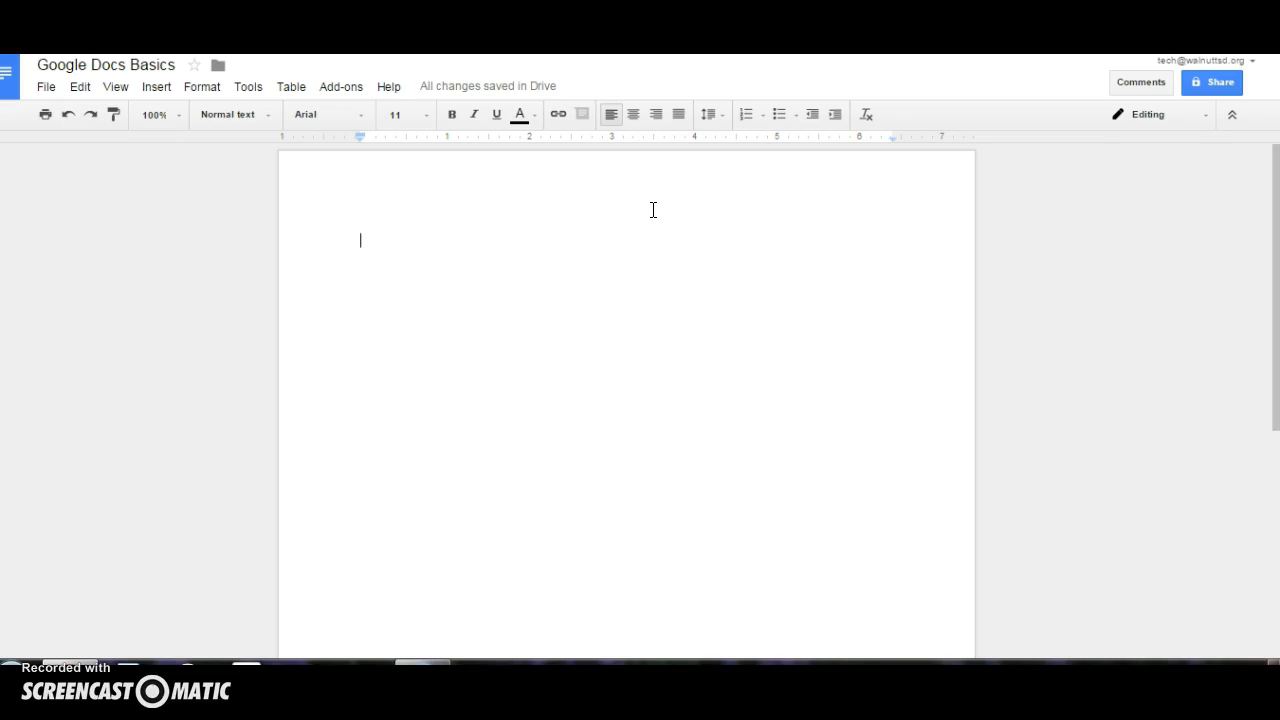
# Enlarge the document display in the browser by several increments and return it to its original size.
pyautogui.hotkey('ctrl', '+')
pyautogui.hotkey('ctrl', '+')
pyautogui.hotkey('ctrl', '+')
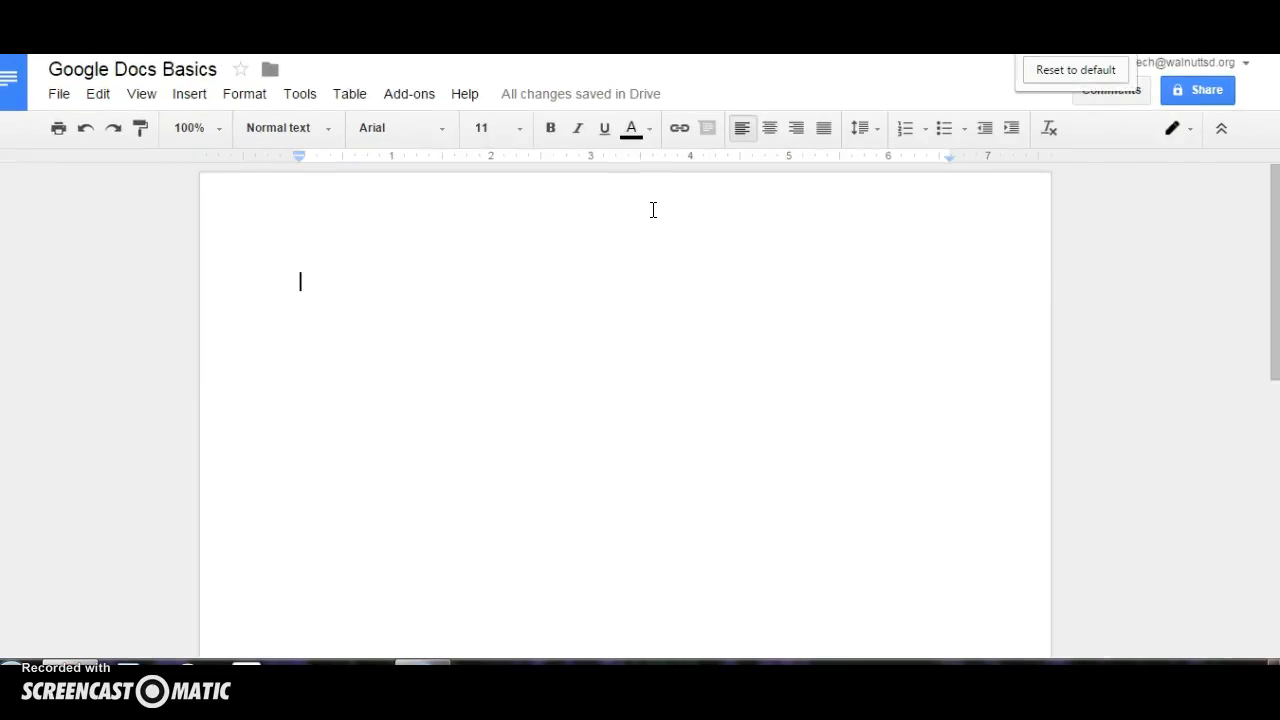
pyautogui.hotkey('ctrl', '-')
pyautogui.hotkey('ctrl', '-')
pyautogui.hotkey('ctrl', '-')
pyautogui.hotkey('ctrl', '-')
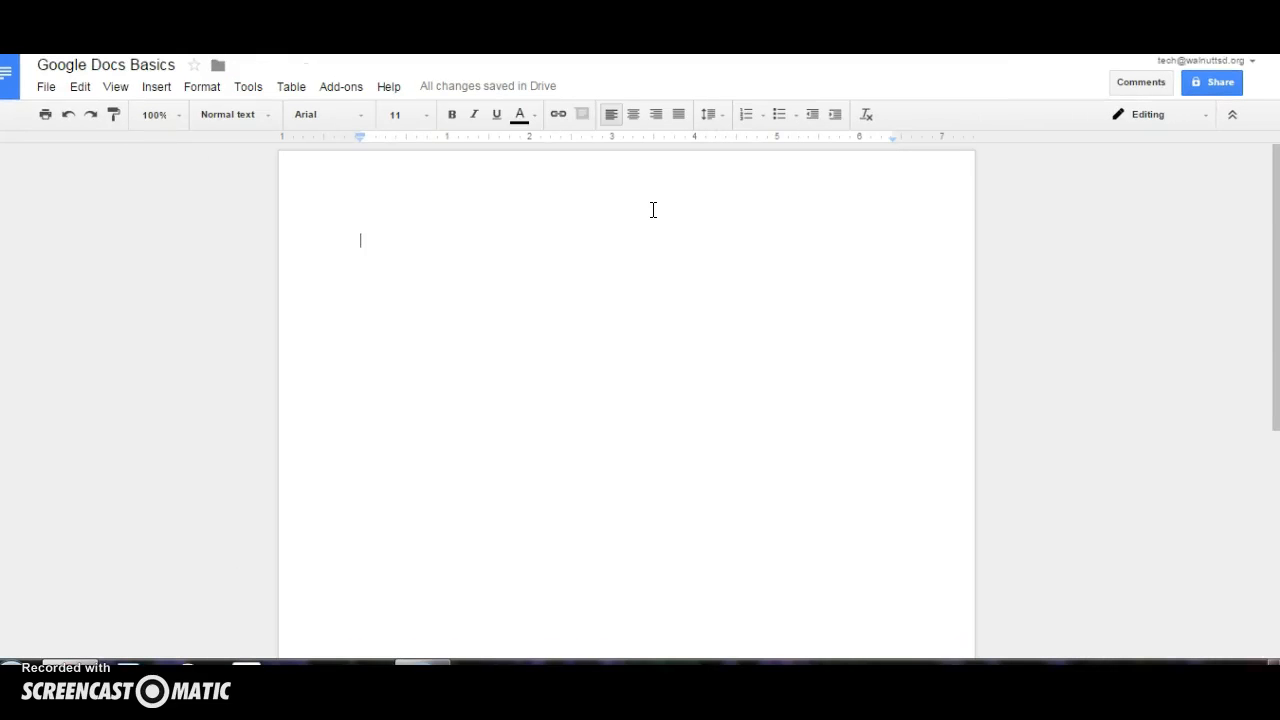
pyautogui.click(726, 183)
pyautogui.scroll(-5, 537, 400)
pyautogui.scroll(5, 536, 370)
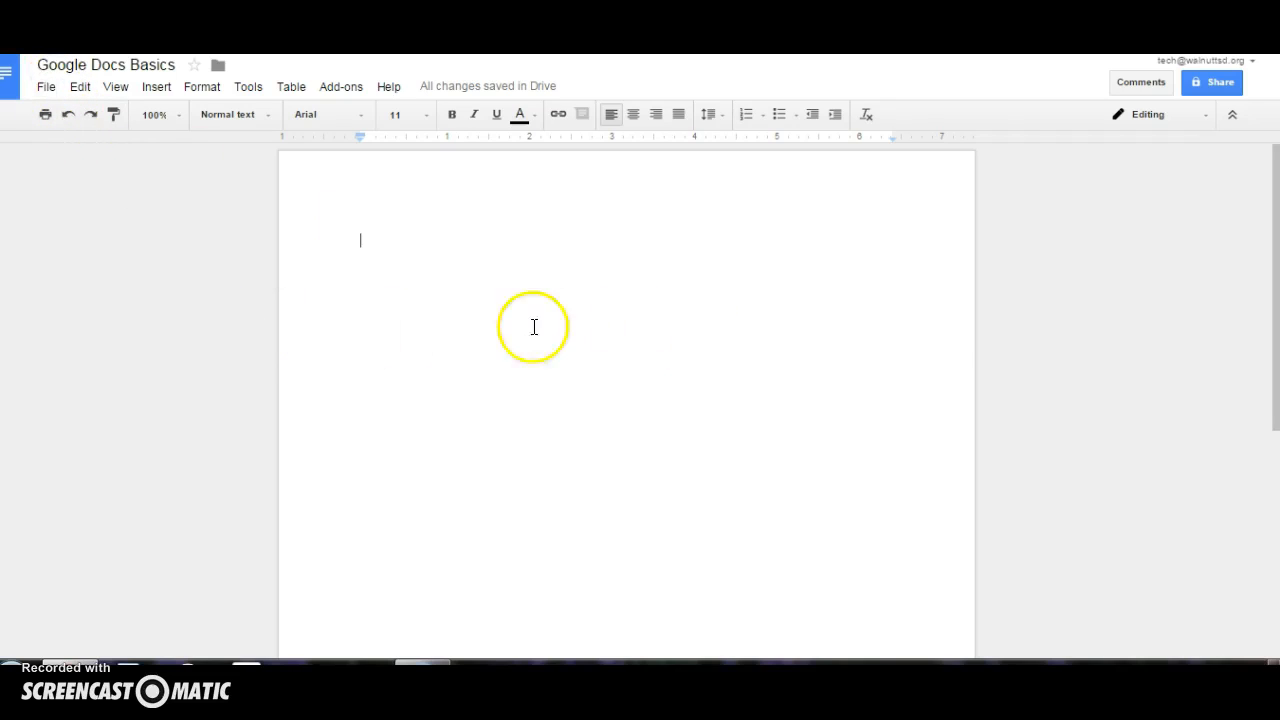
# Review the document's page orientation, paper size, page color and margins, and accept the existing settings.
pyautogui.click(46, 86)
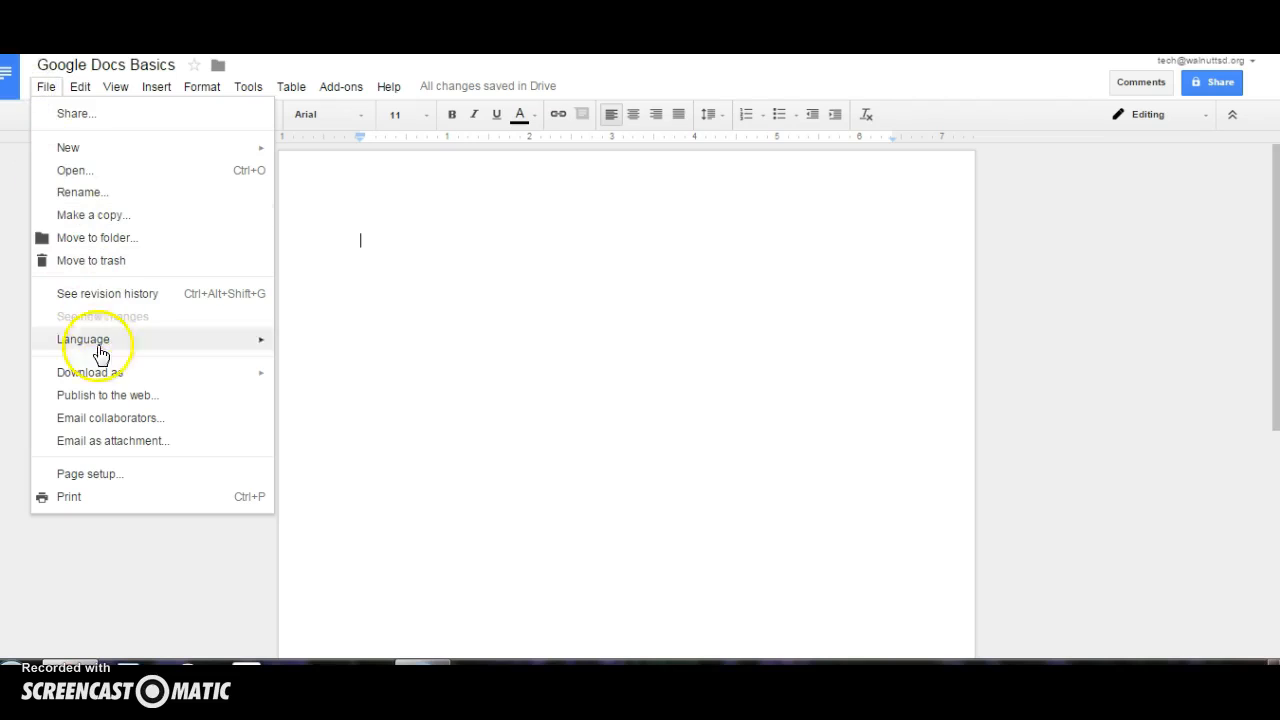
pyautogui.click(114, 474)
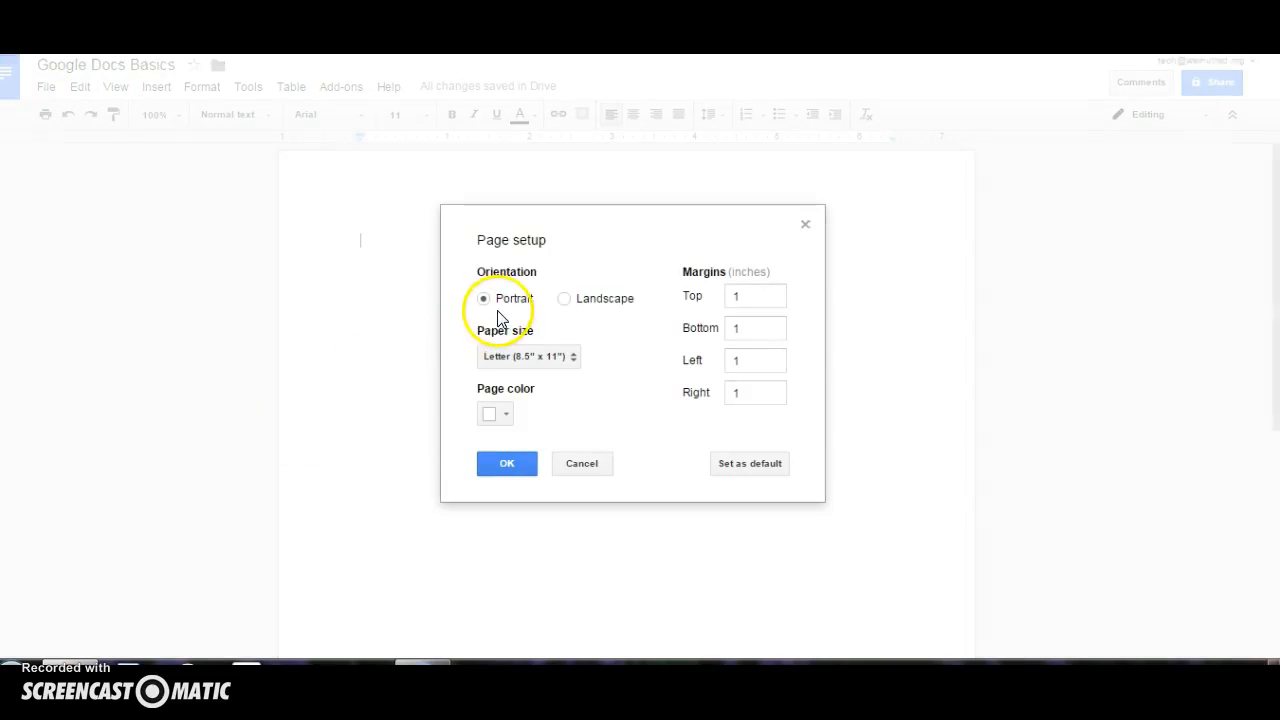
pyautogui.click(510, 463)
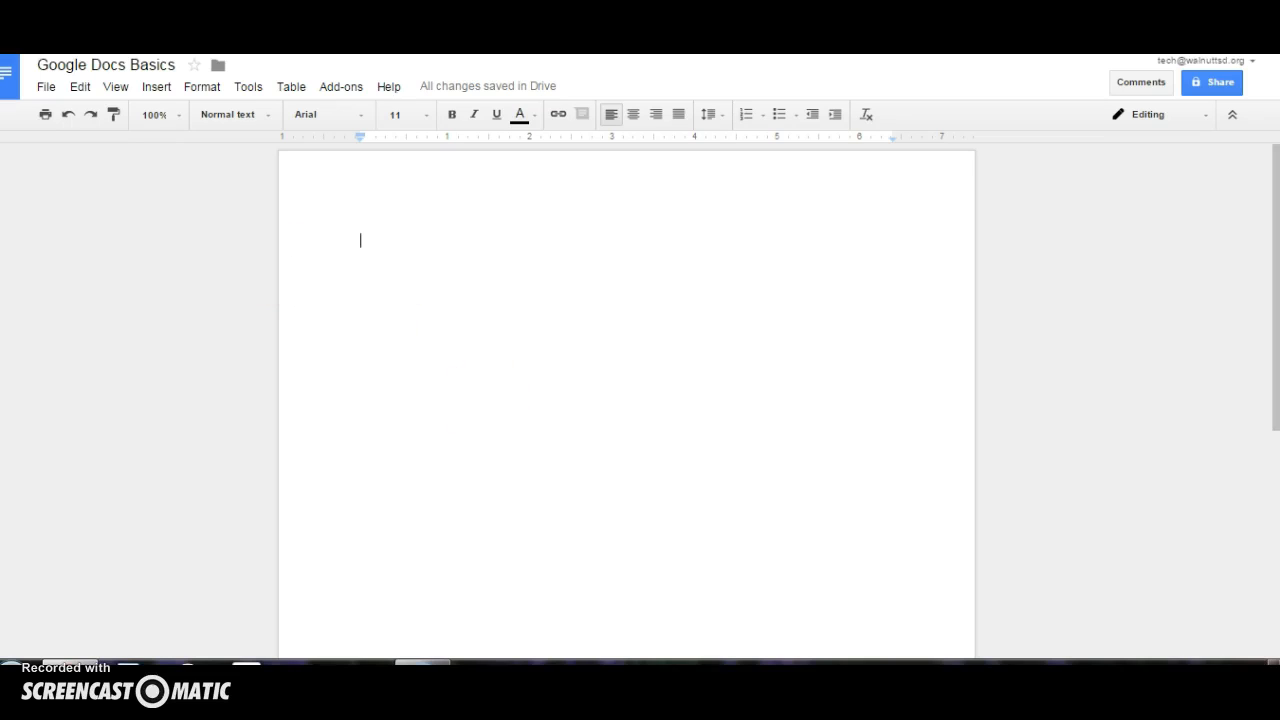
# Write the opening paragraph about planning and ranking tasks, starting "To help you meet your goals", and leave a blank line after it.
pyautogui.click(895, 262)
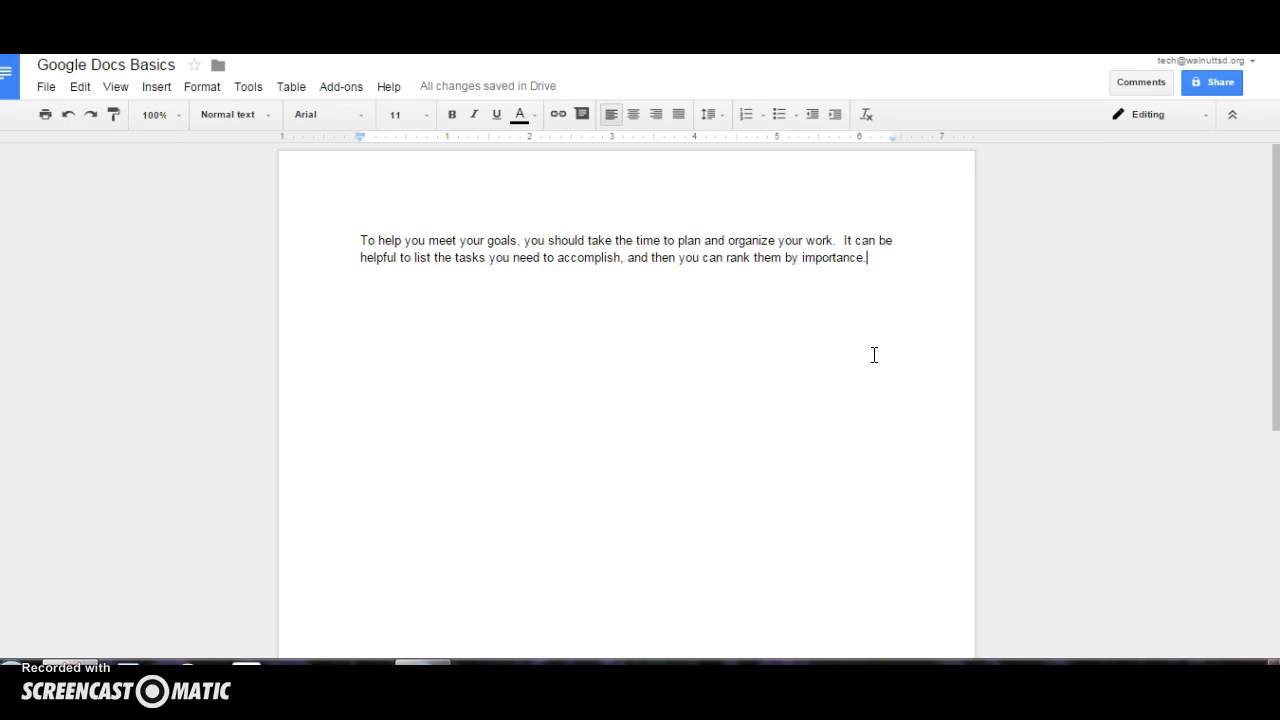
pyautogui.click(926, 266)
pyautogui.press('Return')
pyautogui.press('Return')
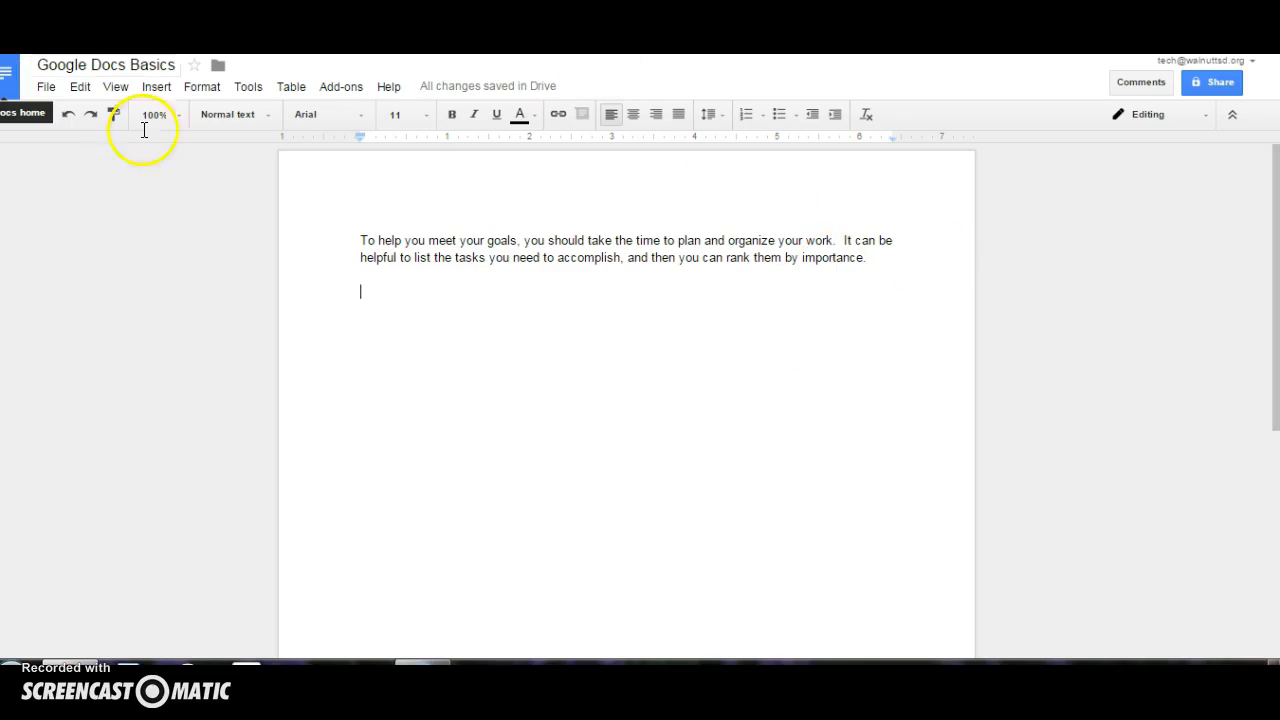
# Add two more paragraphs, starting "Start by listing everything you need to accomplish today." and "After you create your list, examine the items".
pyautogui.click(358, 252)
pyautogui.write("Start by listing everything you need to accomplish today.  Include both obligations (that is, tasks you must complete) and tasks you'd like to complete.  After you create your list, examine the items and number them in order of importance.  Put the number 1 next to the most important task that you must complete today, number 2 next to the second most important task, and so on.  Now you have a plan.")
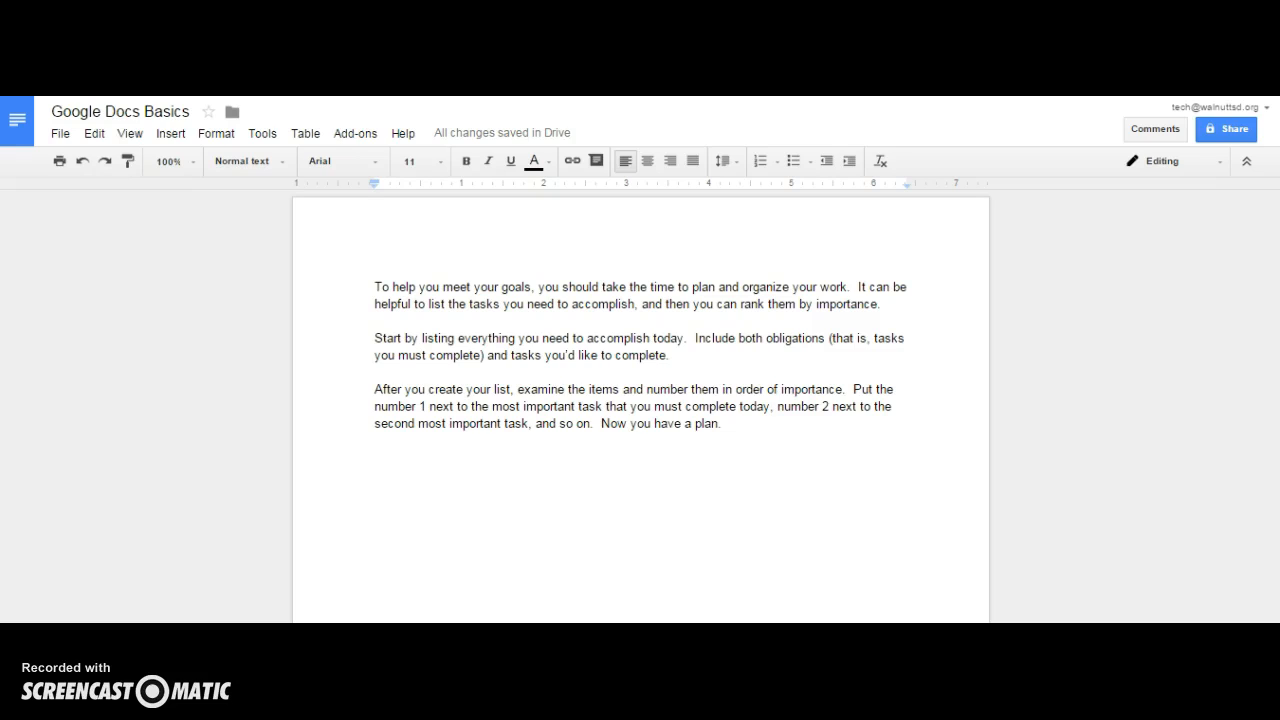
# Move the insertion point around the second paragraph, between its lines and from word to word.
pyautogui.click(577, 362)
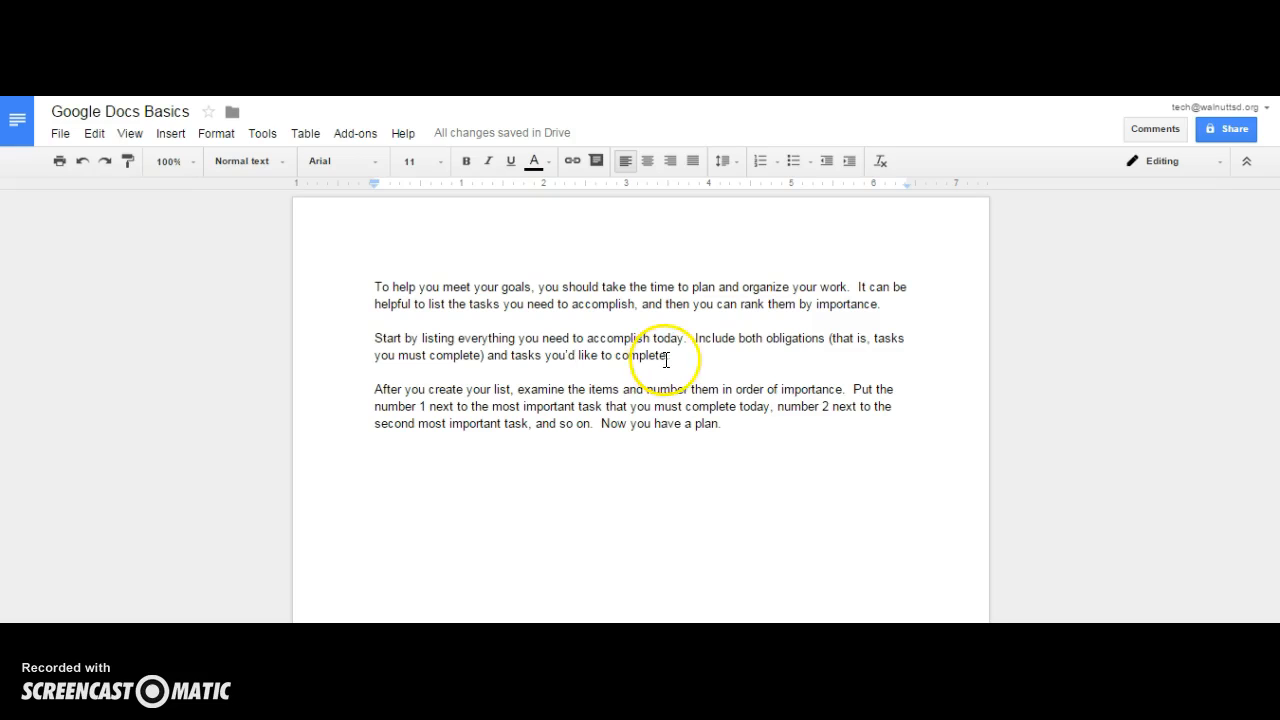
pyautogui.click(590, 338)
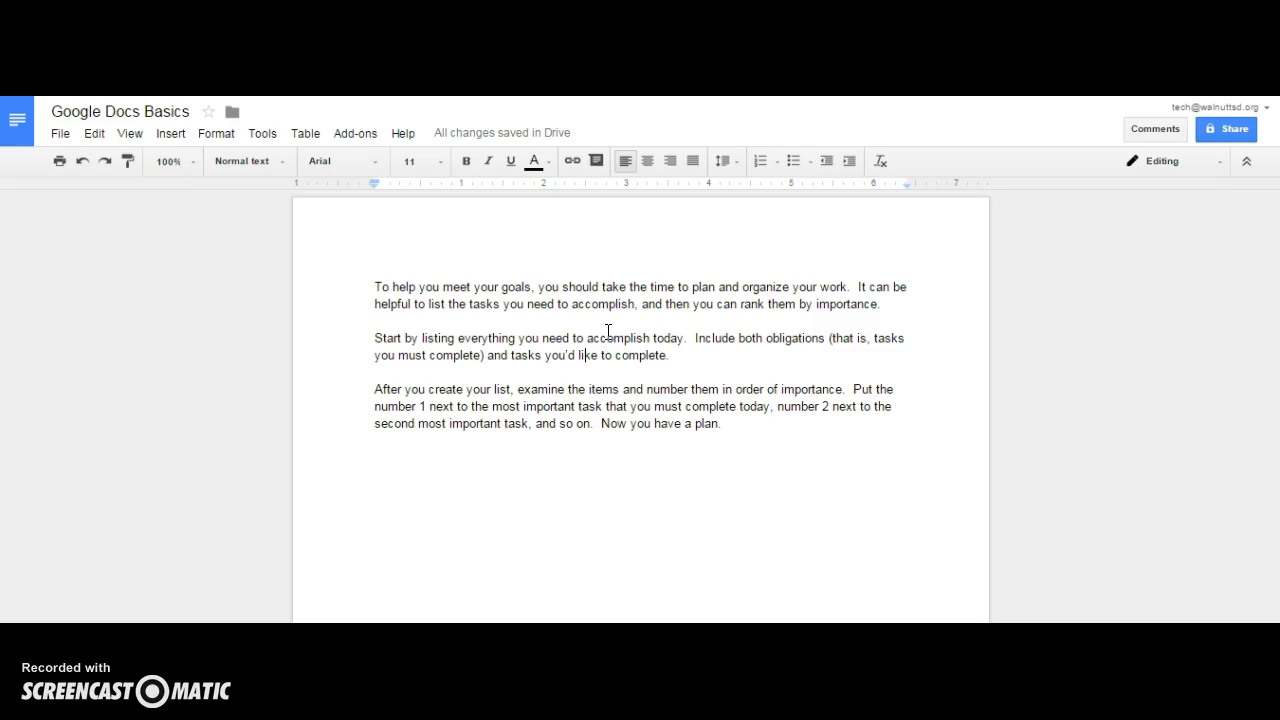
pyautogui.press('Up')
pyautogui.press('Down')
pyautogui.hotkey('ctrl', 'Right')
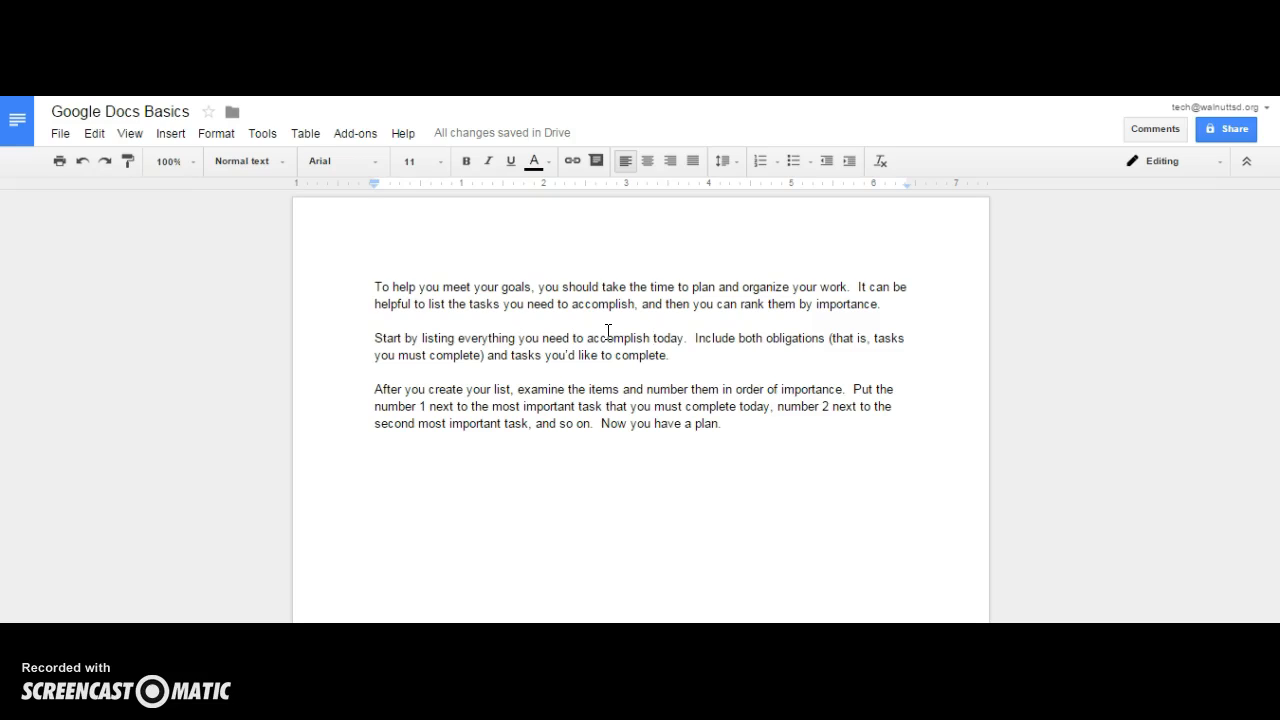